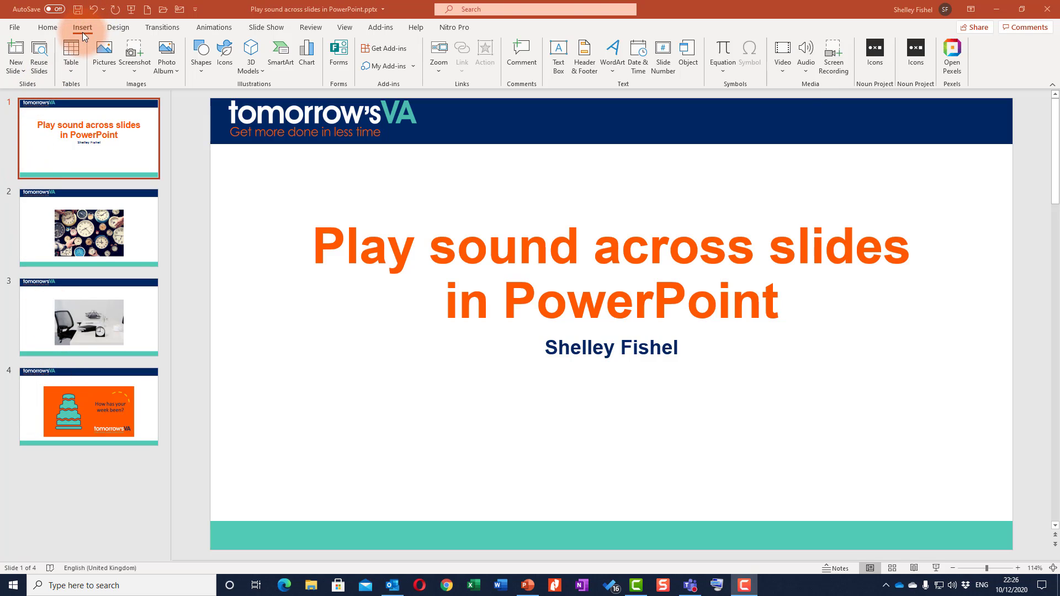
# - Insert the Purple Planet Music Love Life mp3 onto the title slide and move its speaker icon below the title
pyautogui.click(806, 70)
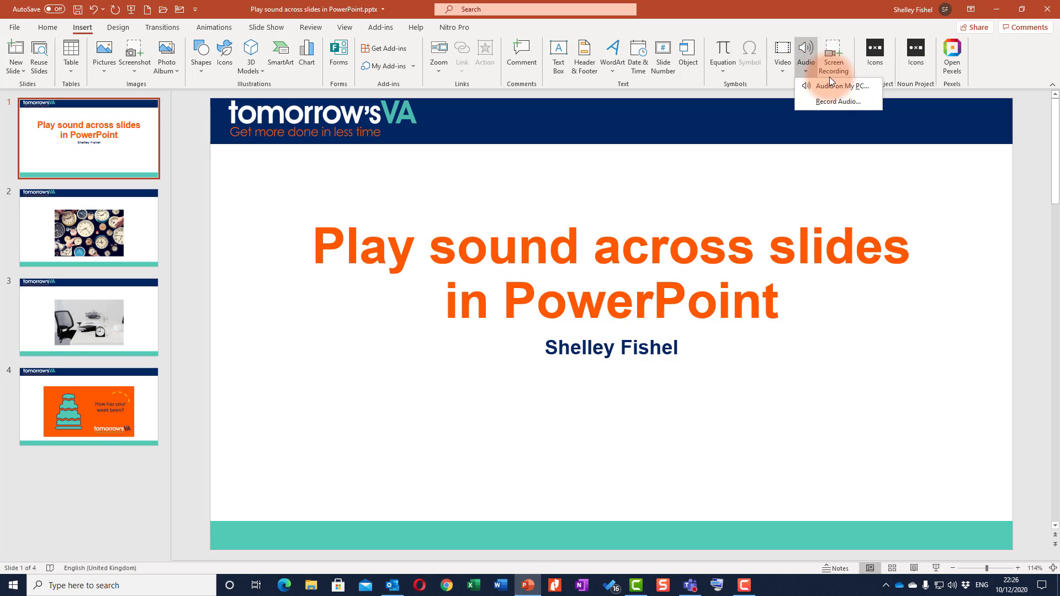
pyautogui.click(835, 88)
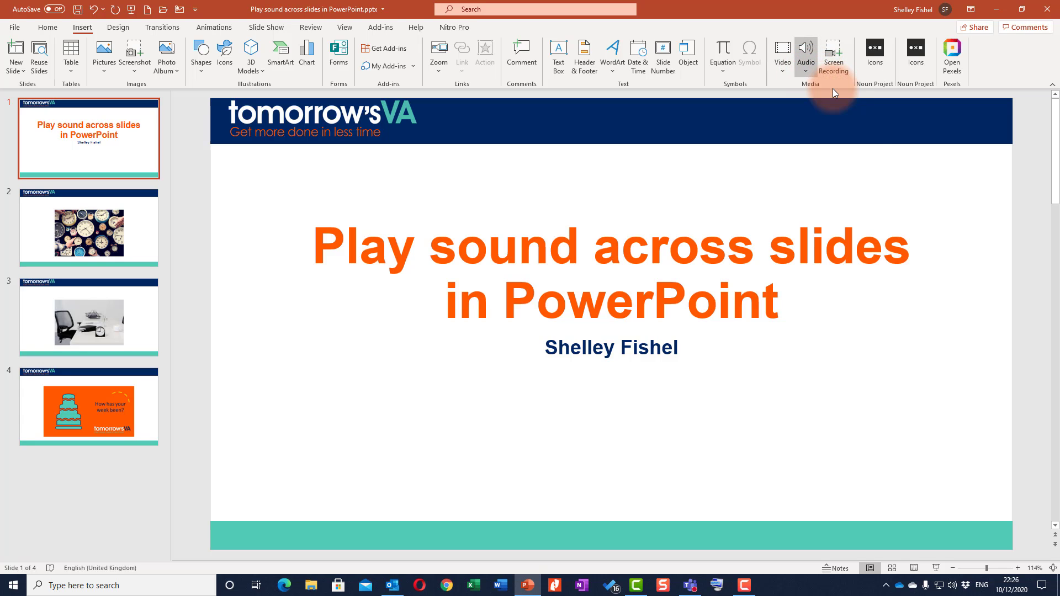
pyautogui.click(520, 180)
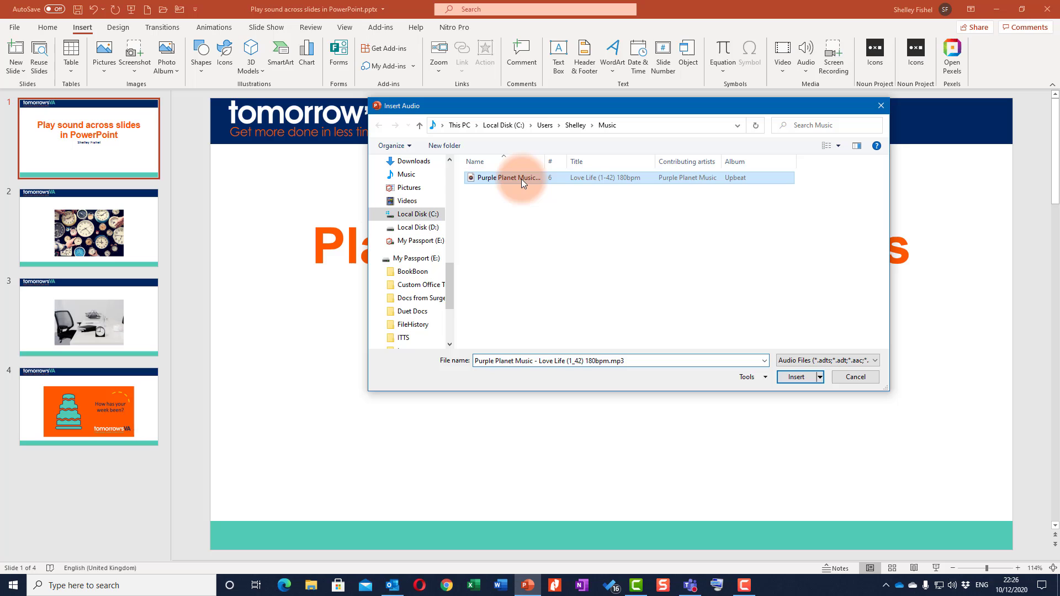
pyautogui.click(796, 377)
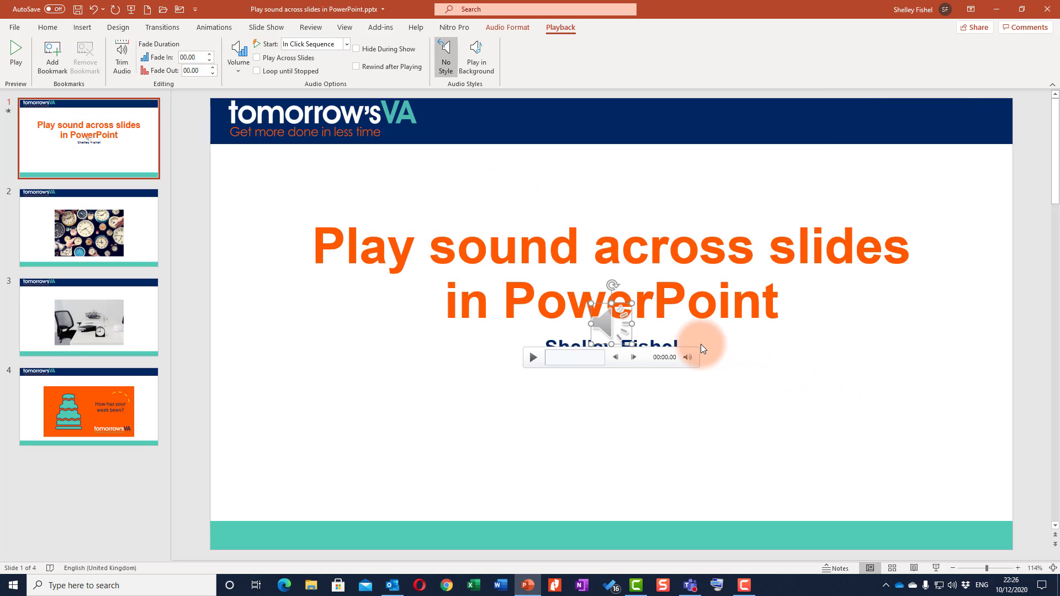
pyautogui.moveTo(597, 327); pyautogui.dragTo(182, 514)
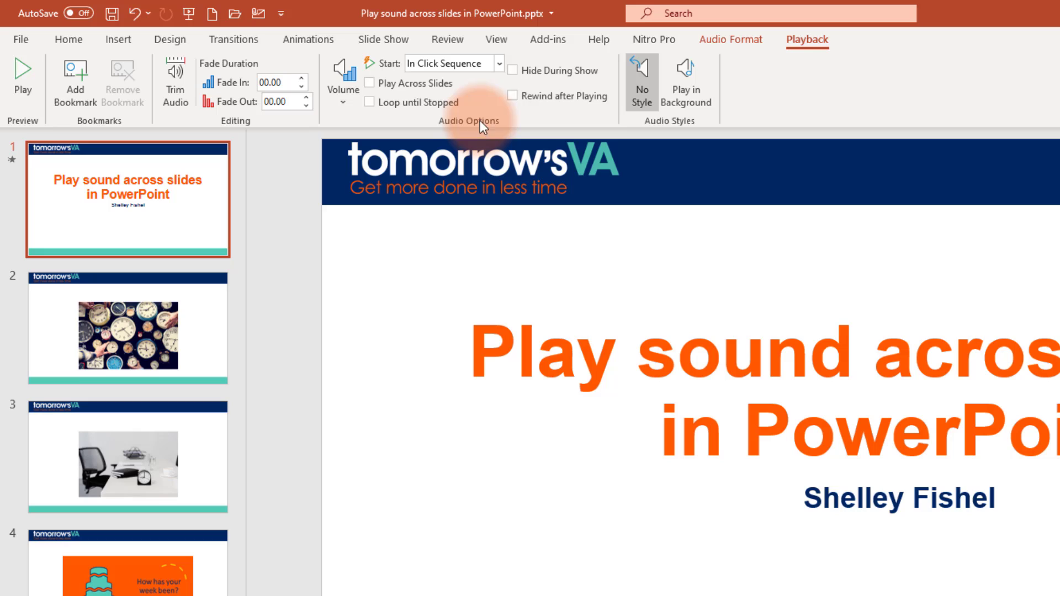
pyautogui.click(501, 68)
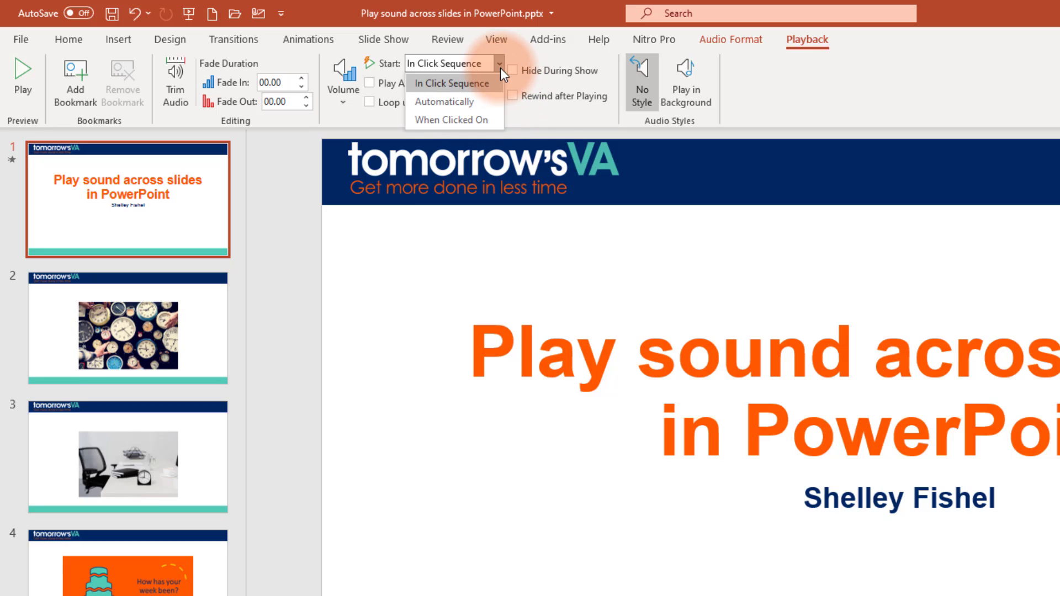
# - Make the title-slide audio start Automatically, play across slides and loop until stopped, then save
pyautogui.click(473, 103)
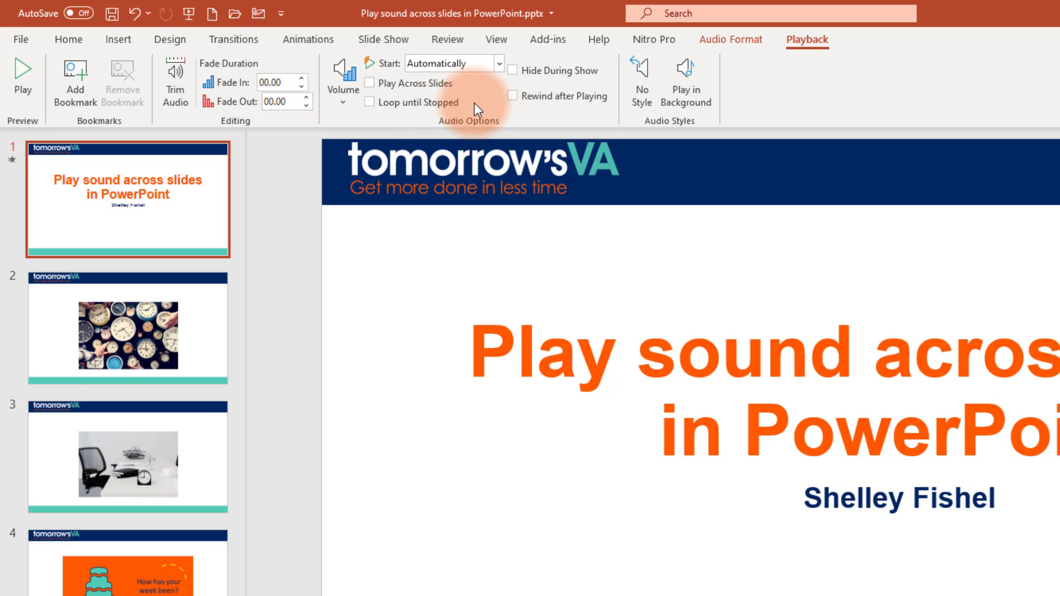
pyautogui.click(374, 84)
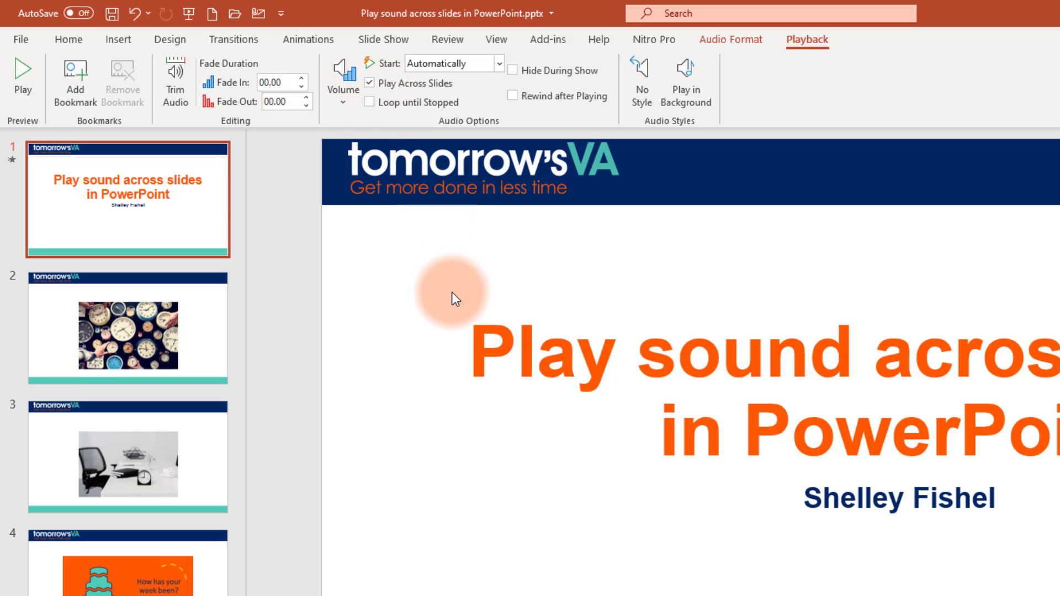
pyautogui.click(369, 103)
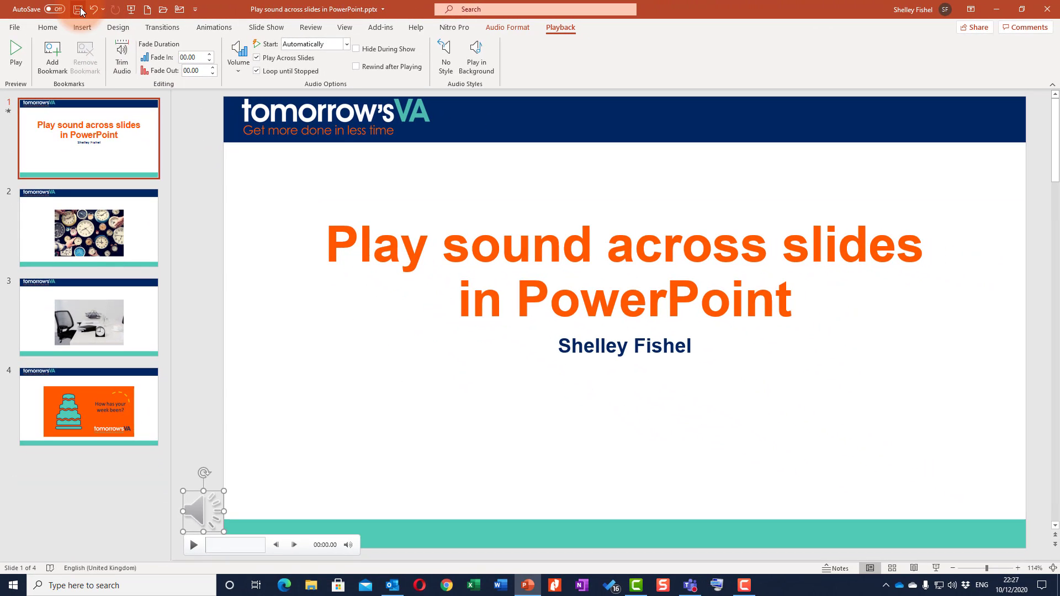
pyautogui.click(78, 8)
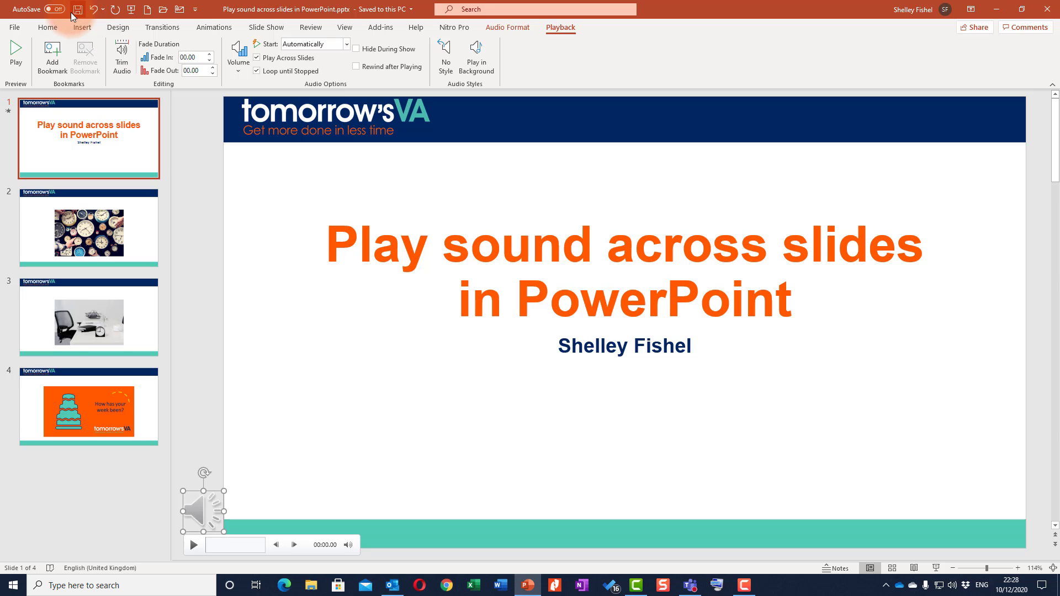
# - Check the Create a Video export settings (Full HD 1080p, recorded timings and narrations), then return to the slides
pyautogui.click(15, 31)
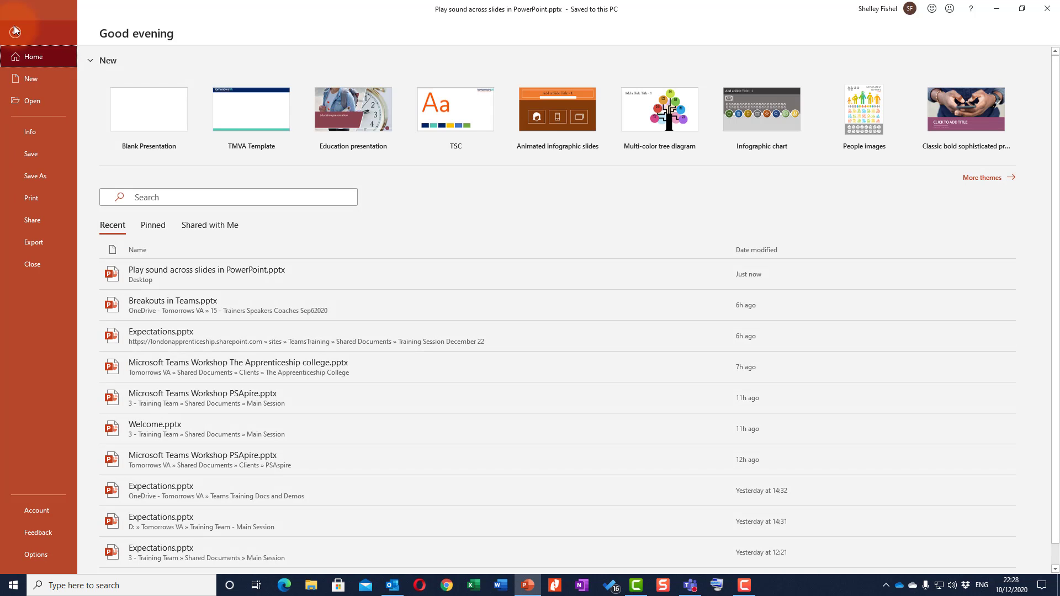
pyautogui.click(40, 244)
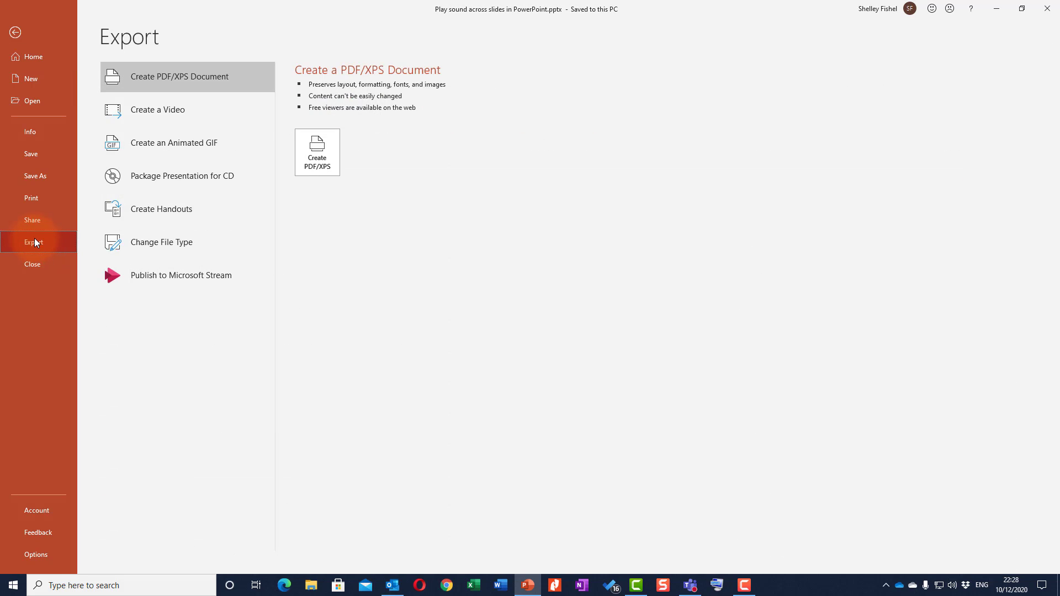
pyautogui.click(142, 111)
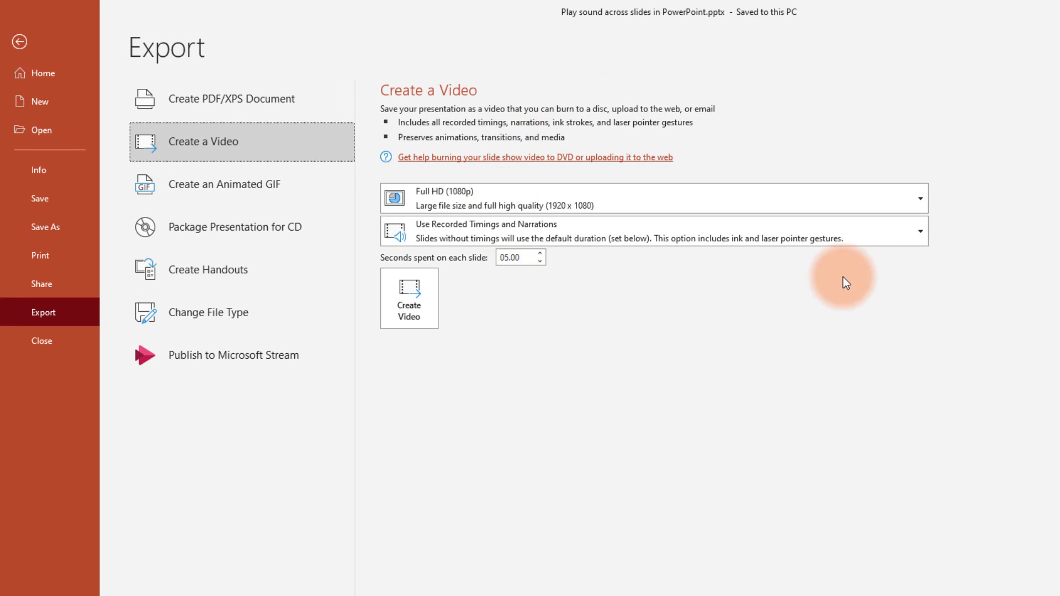
pyautogui.click(804, 209)
pyautogui.click(803, 209)
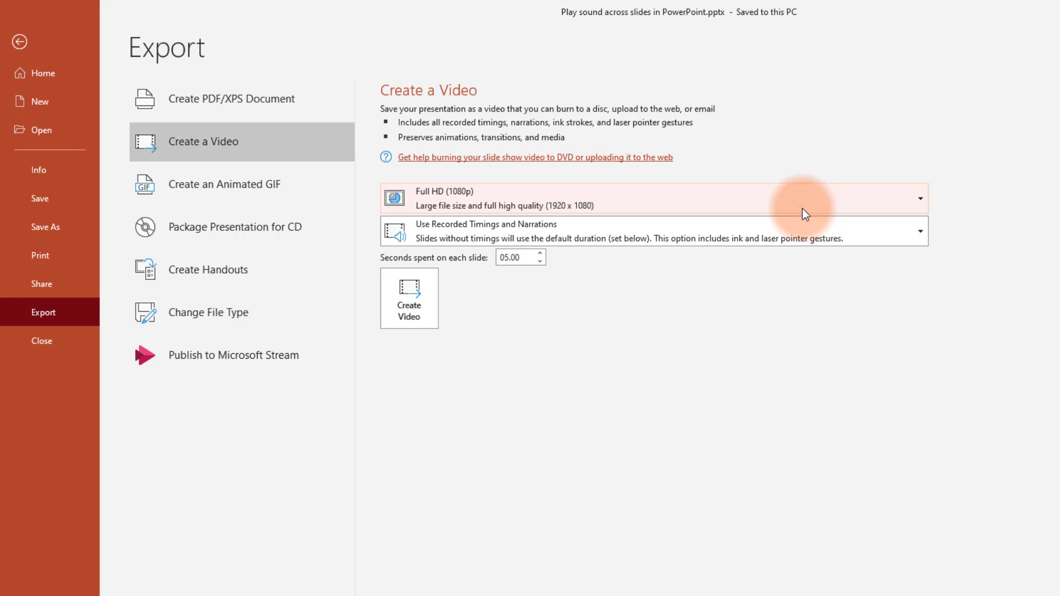
pyautogui.click(574, 248)
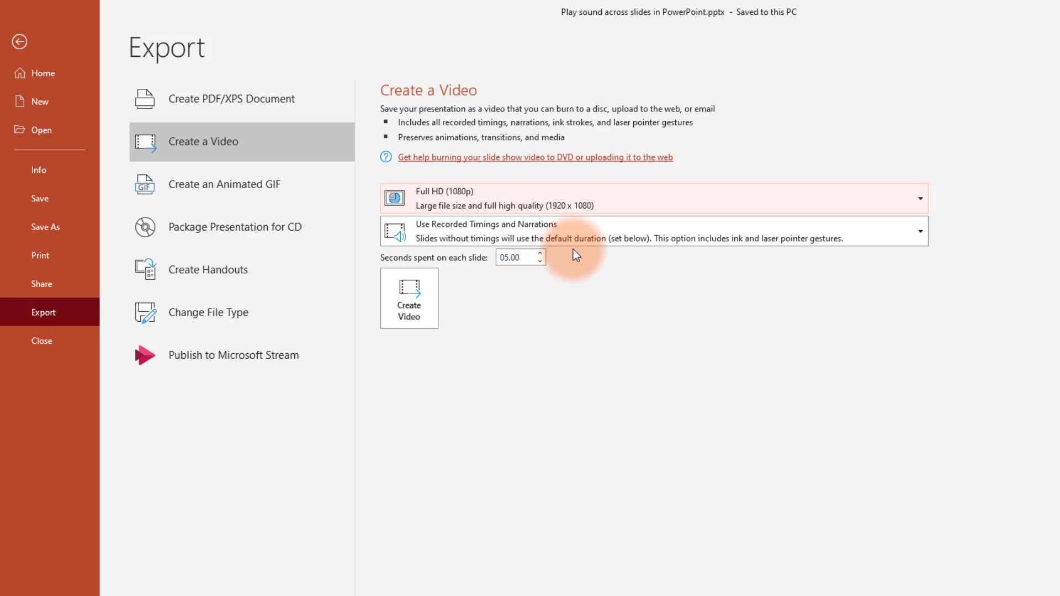
pyautogui.click(19, 42)
# - Rehearse timings, advancing through the clocks, office desk and 'How has your week been?' slides
pyautogui.click(332, 39)
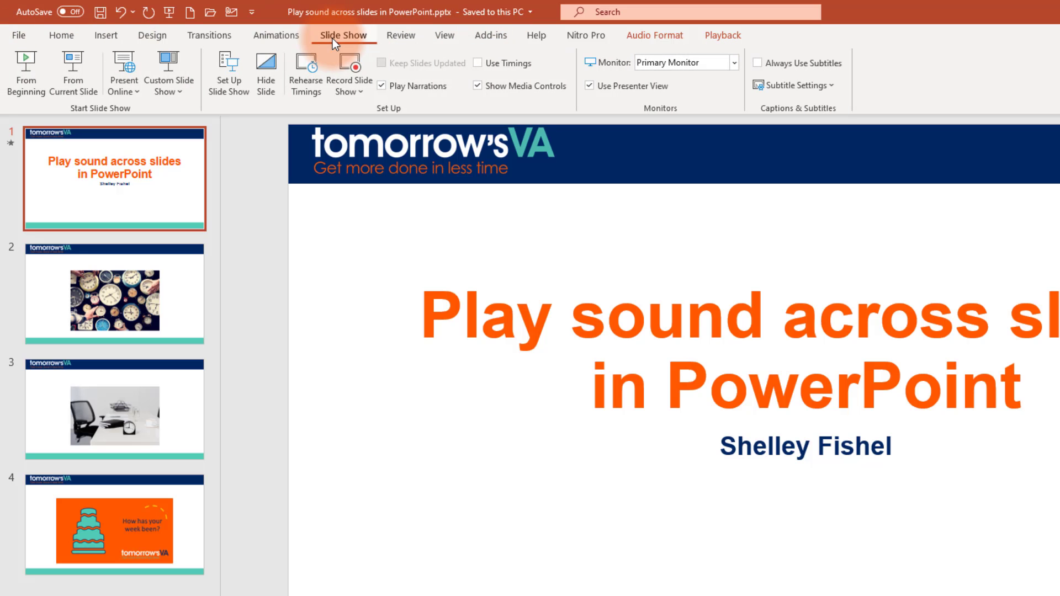
pyautogui.click(306, 79)
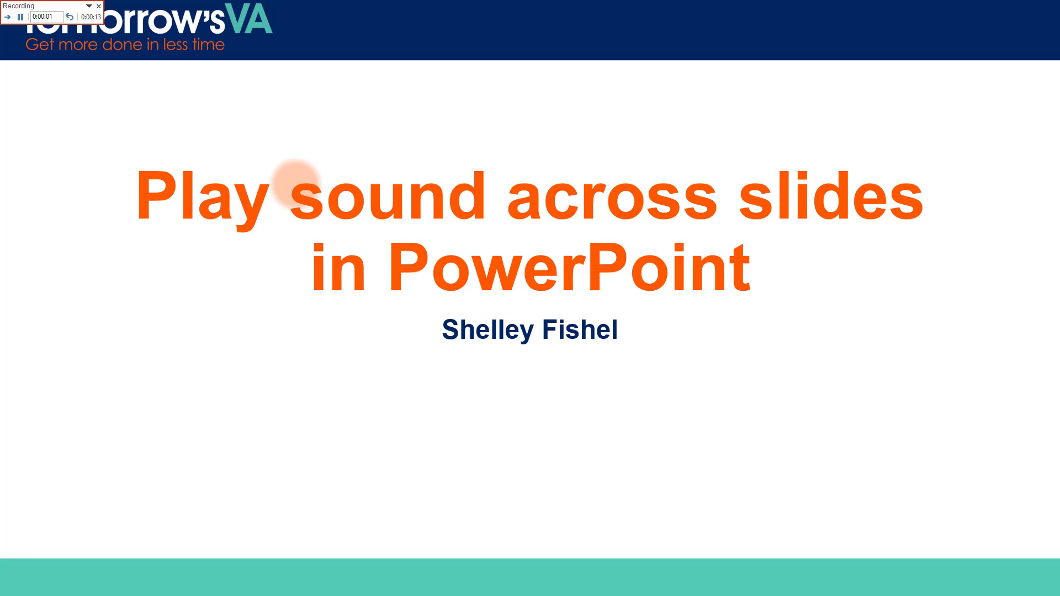
pyautogui.click(7, 17)
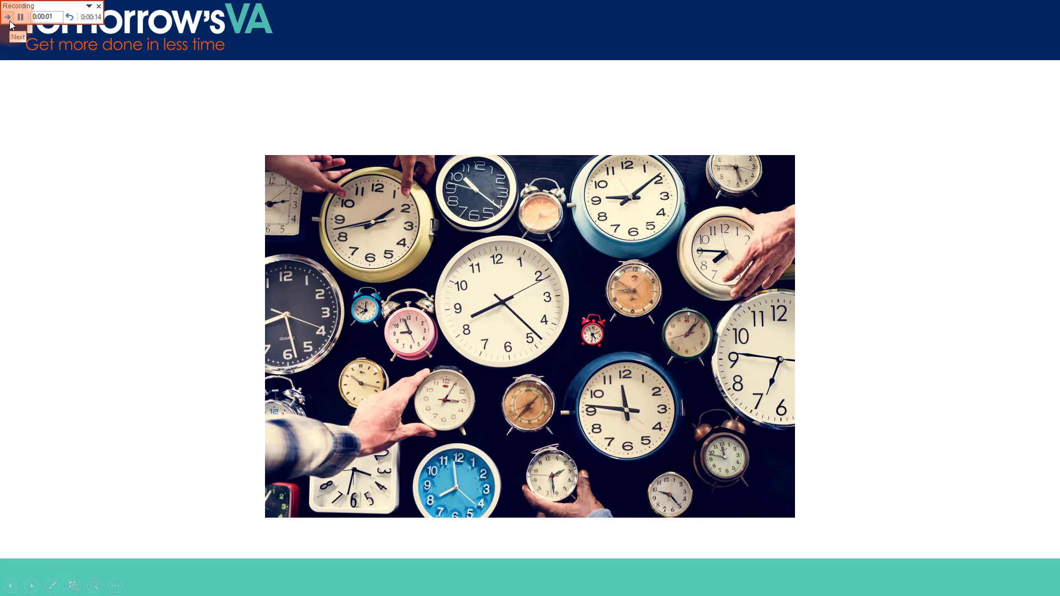
pyautogui.click(9, 20)
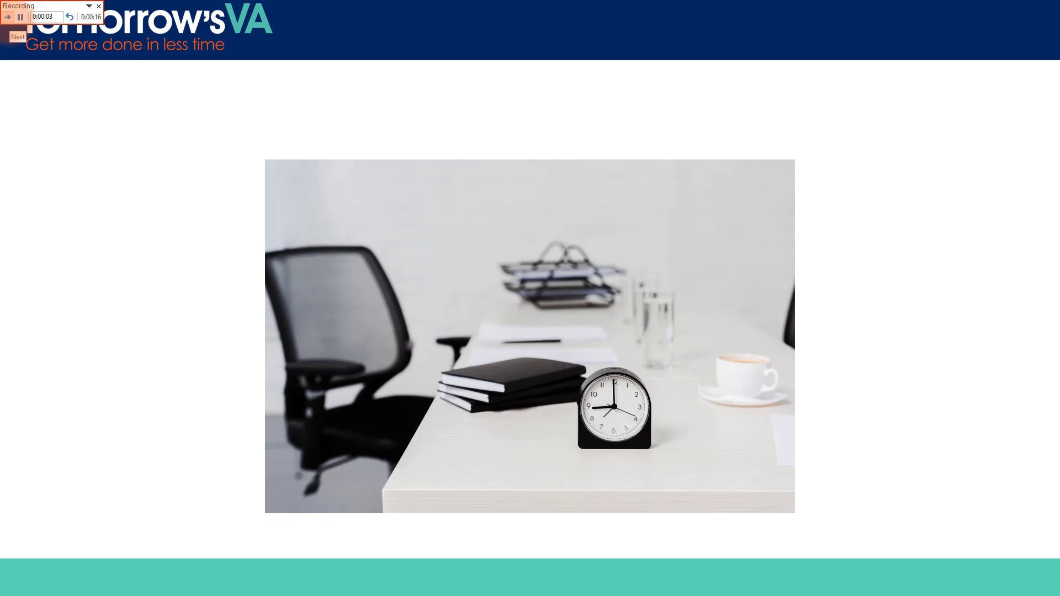
pyautogui.click(8, 18)
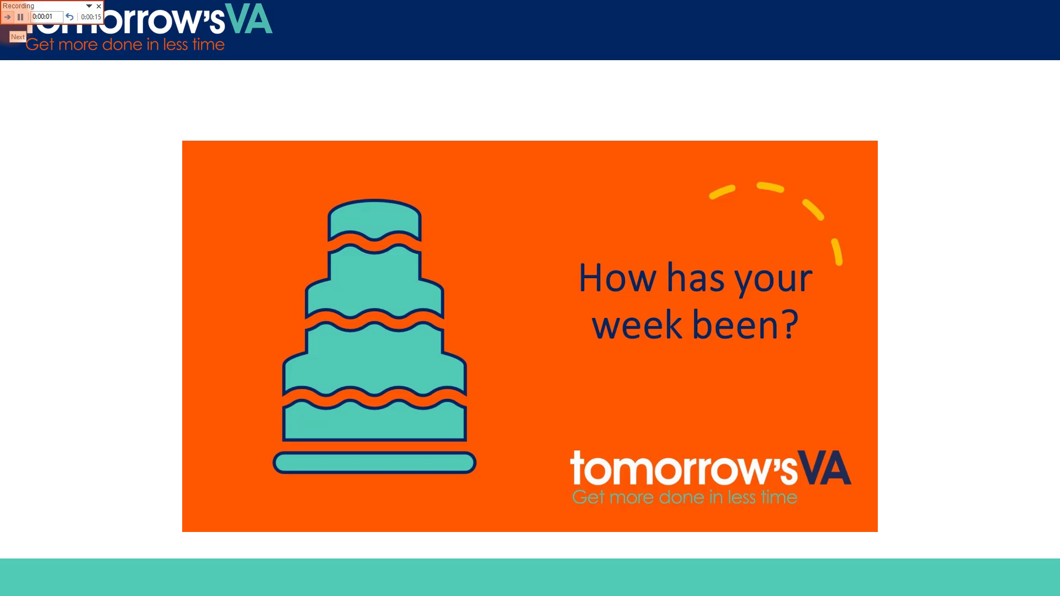
# - End the run-through and keep the new 0:00:17 slide timings
pyautogui.click(375, 263)
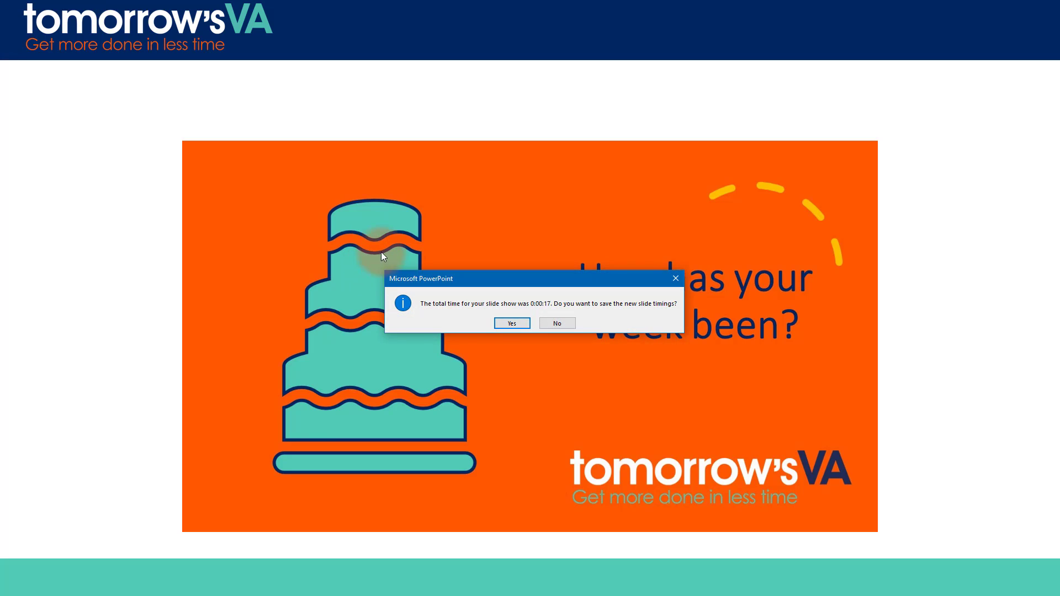
pyautogui.moveTo(513, 275); pyautogui.dragTo(478, 186)
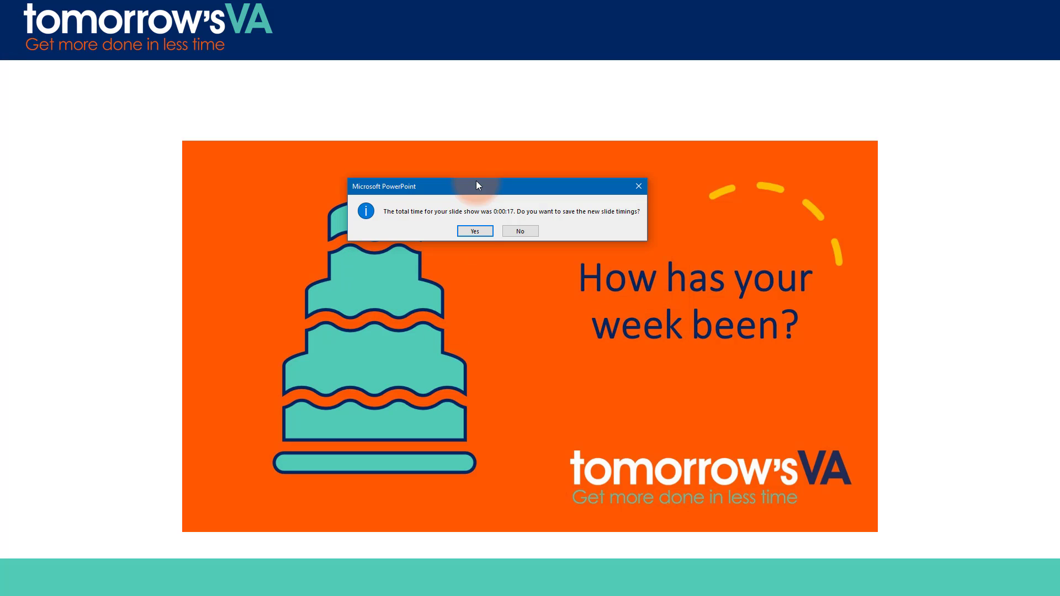
pyautogui.click(476, 231)
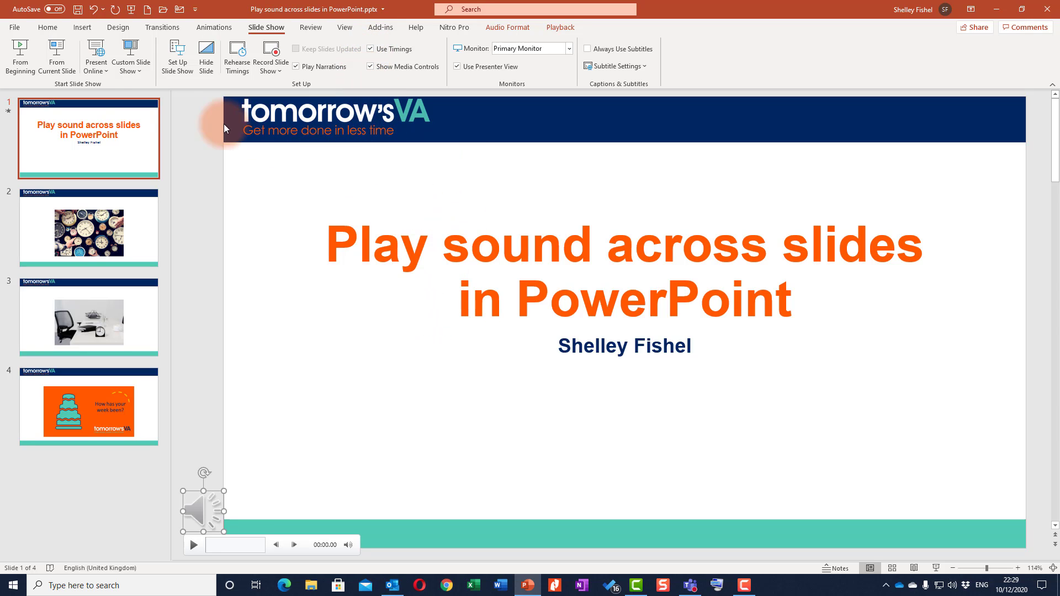
pyautogui.click(14, 29)
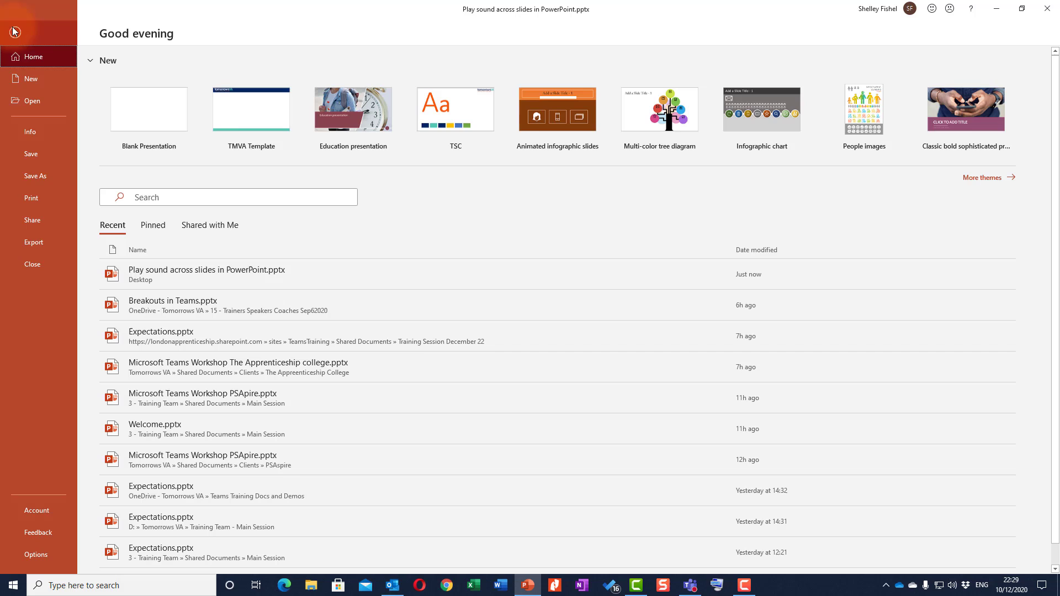
# - Set up Create a Video export at Full HD with Use Recorded Timings and Narrations
pyautogui.click(35, 242)
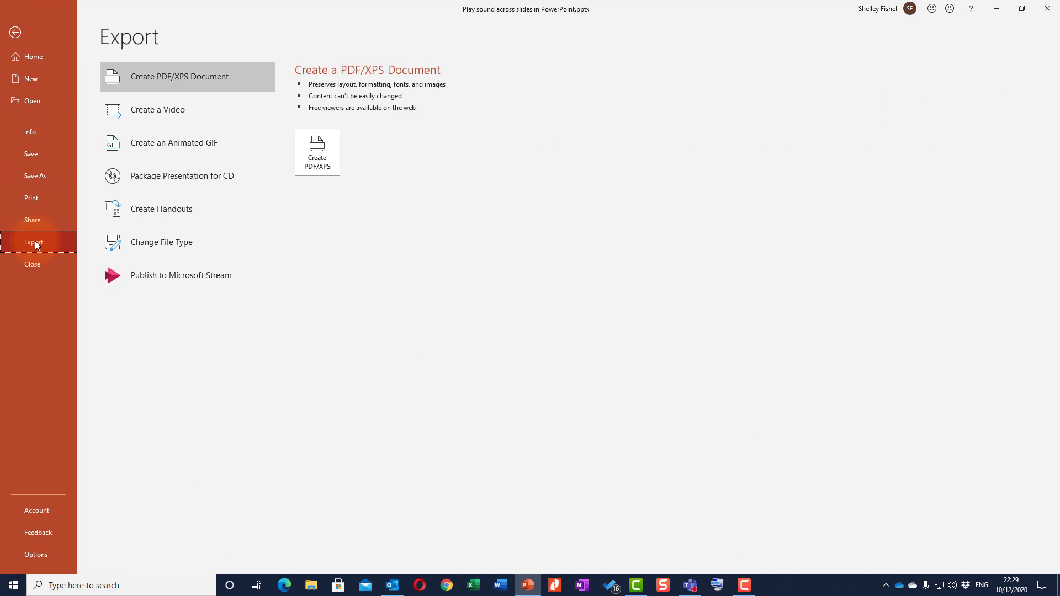
pyautogui.click(125, 113)
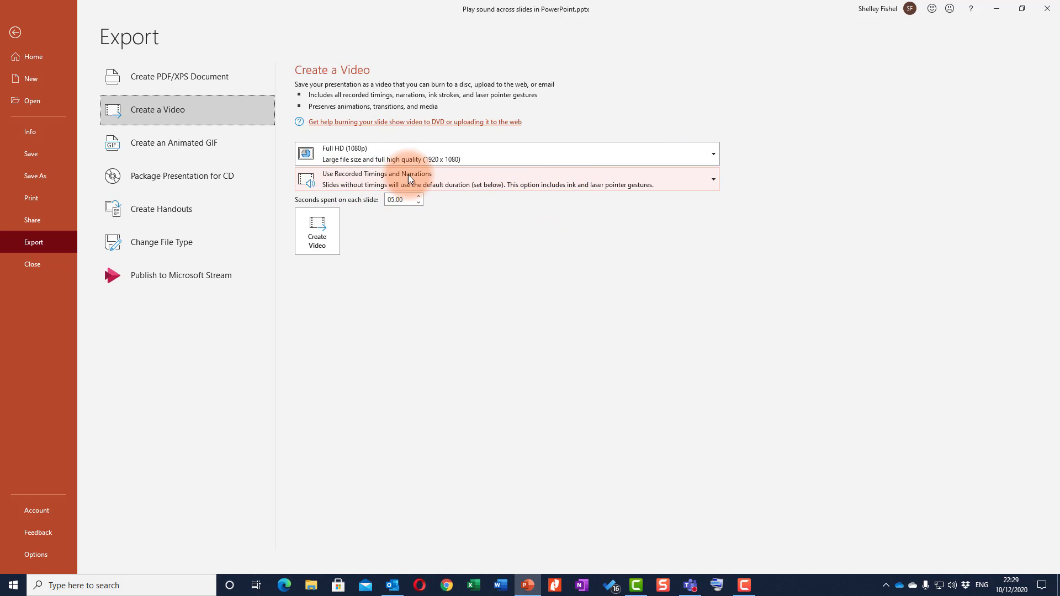
pyautogui.click(557, 185)
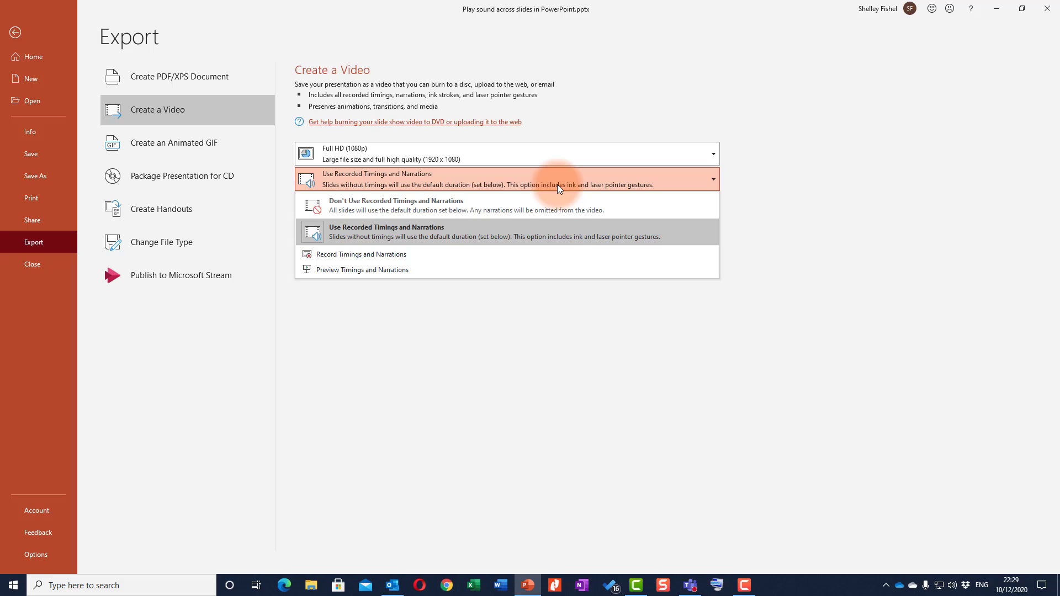
pyautogui.click(557, 185)
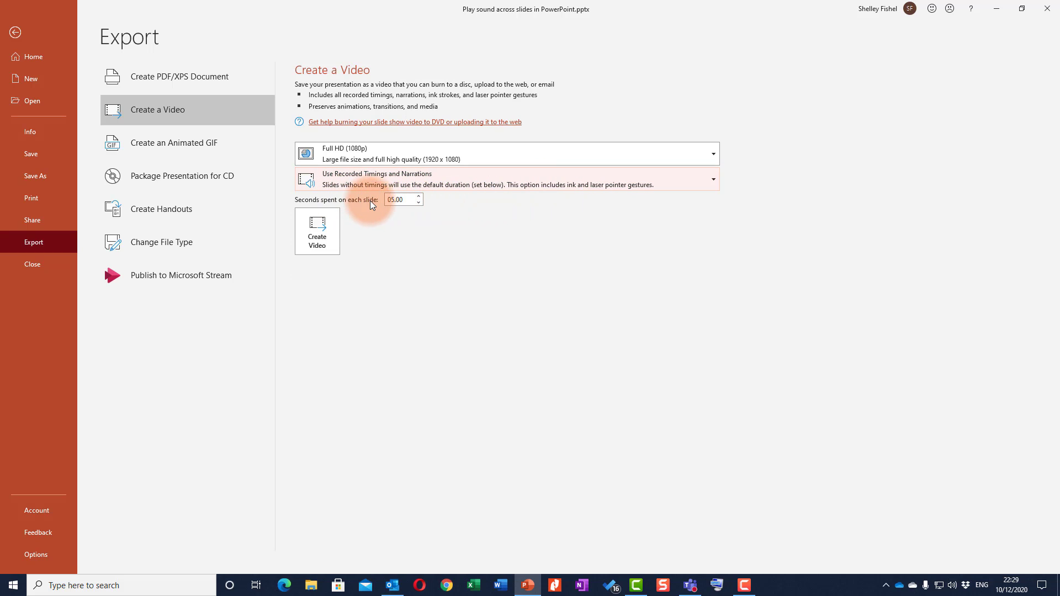
pyautogui.click(420, 197)
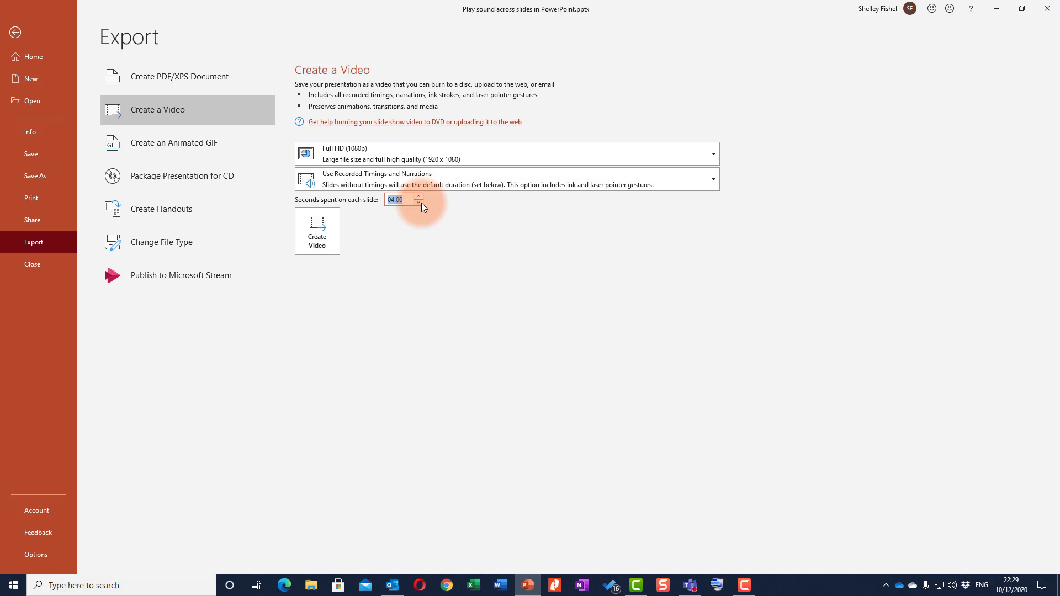
pyautogui.click(417, 191)
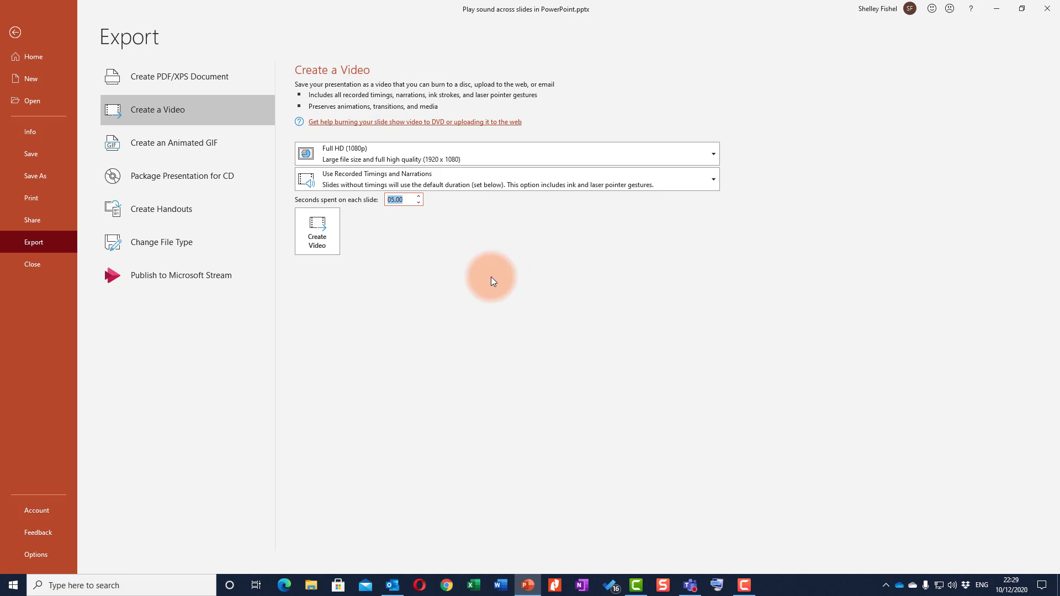
# - Create the video, saving 'Play sound across slides in PowerPoint.mp4' to the Desktop
pyautogui.click(312, 239)
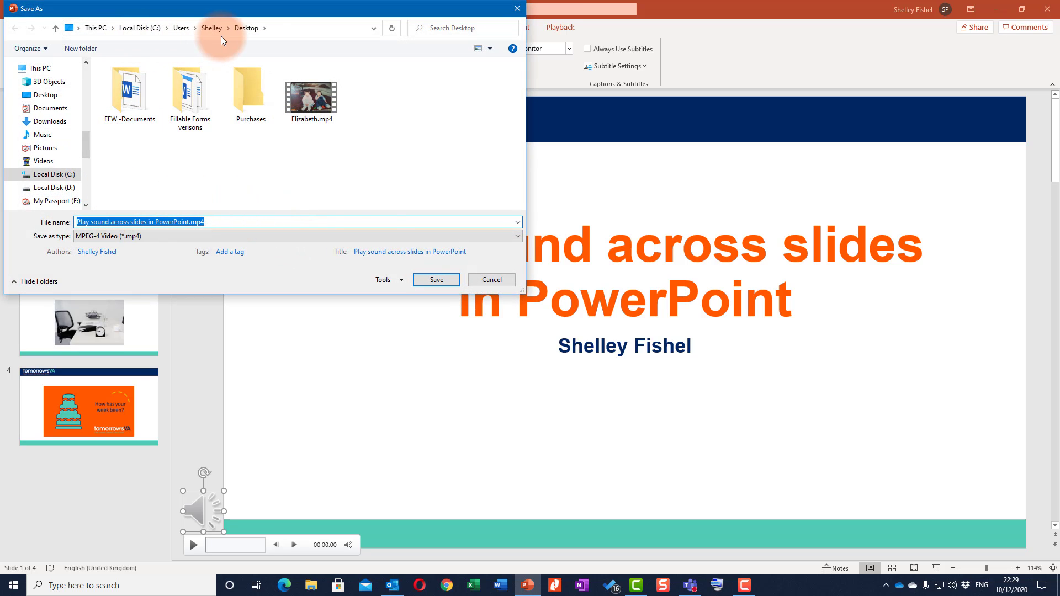
pyautogui.click(428, 280)
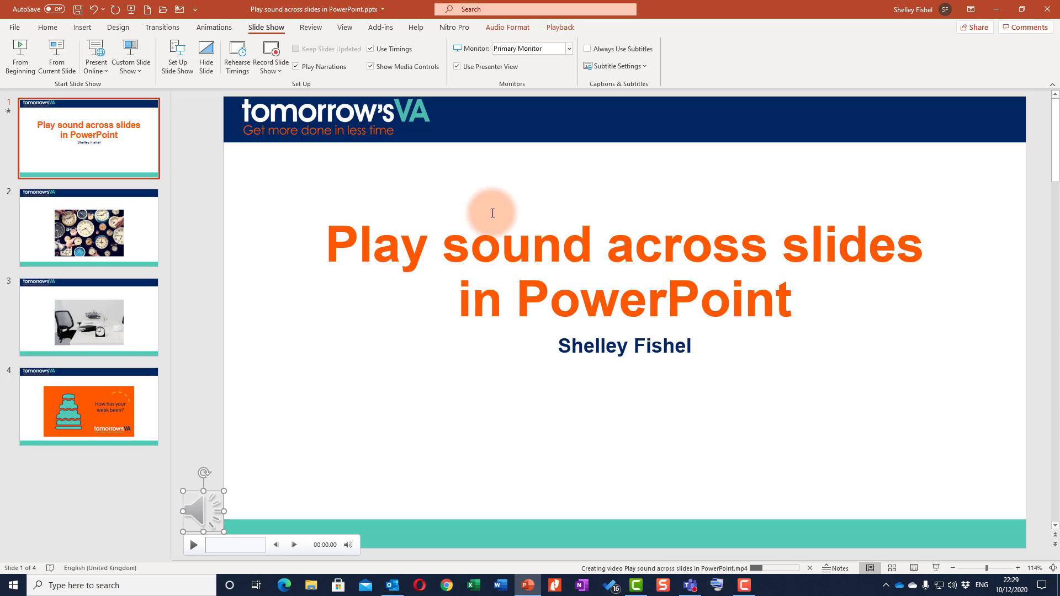
pyautogui.click(994, 11)
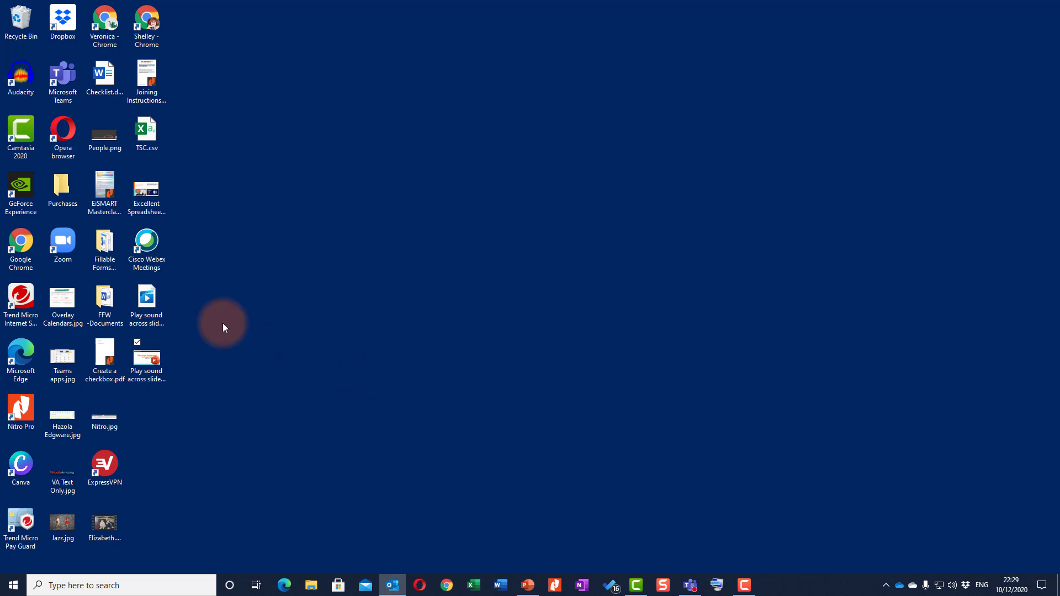
# - Move the exported MP4 to the upper-middle of the desktop, play it through, then close the player
pyautogui.moveTo(166, 298); pyautogui.dragTo(686, 146)
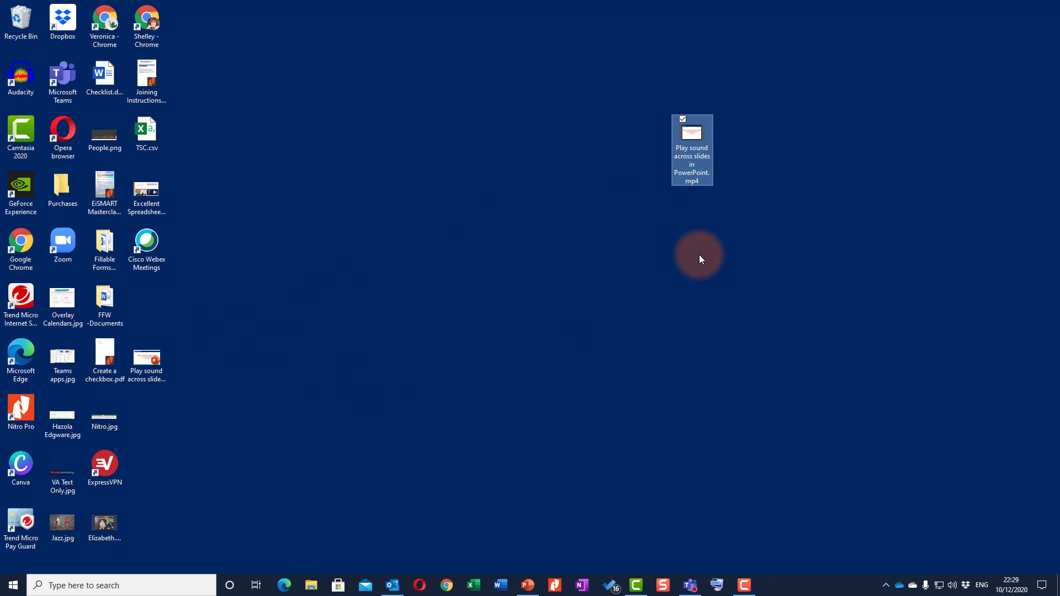
pyautogui.doubleClick(693, 164)
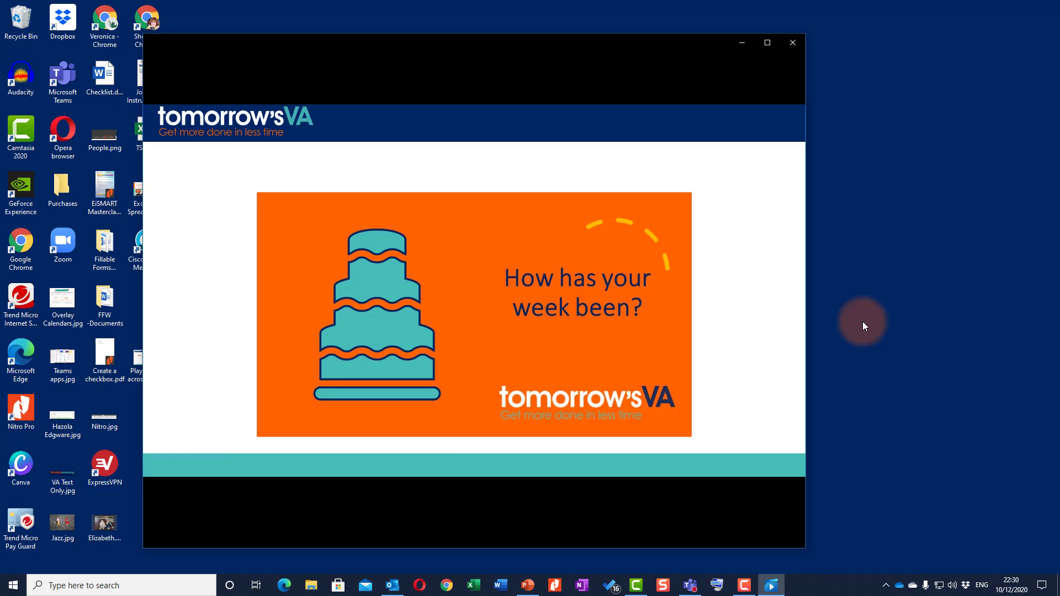
pyautogui.click(792, 45)
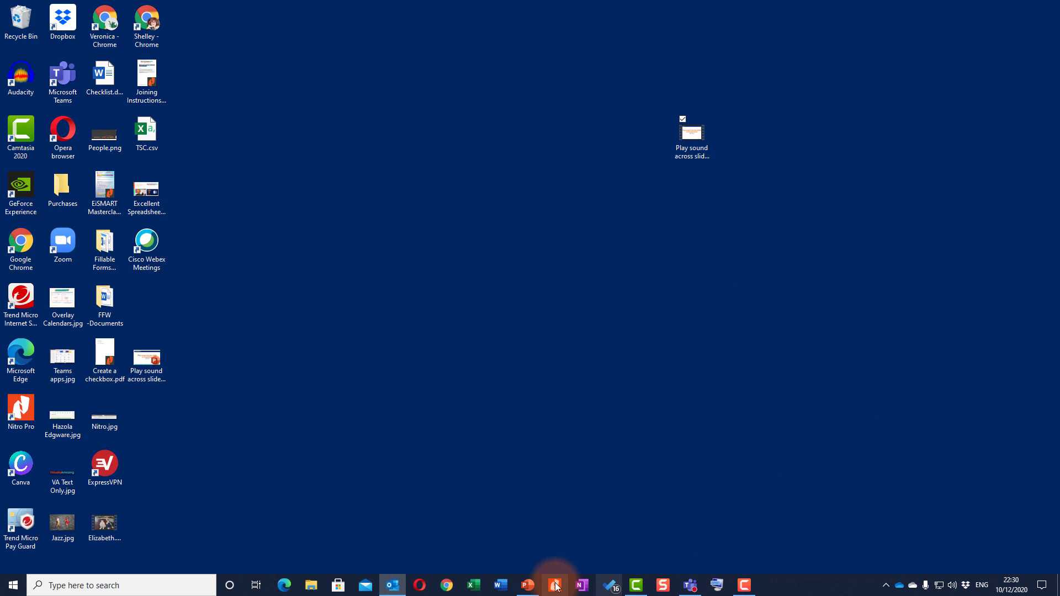
pyautogui.click(527, 586)
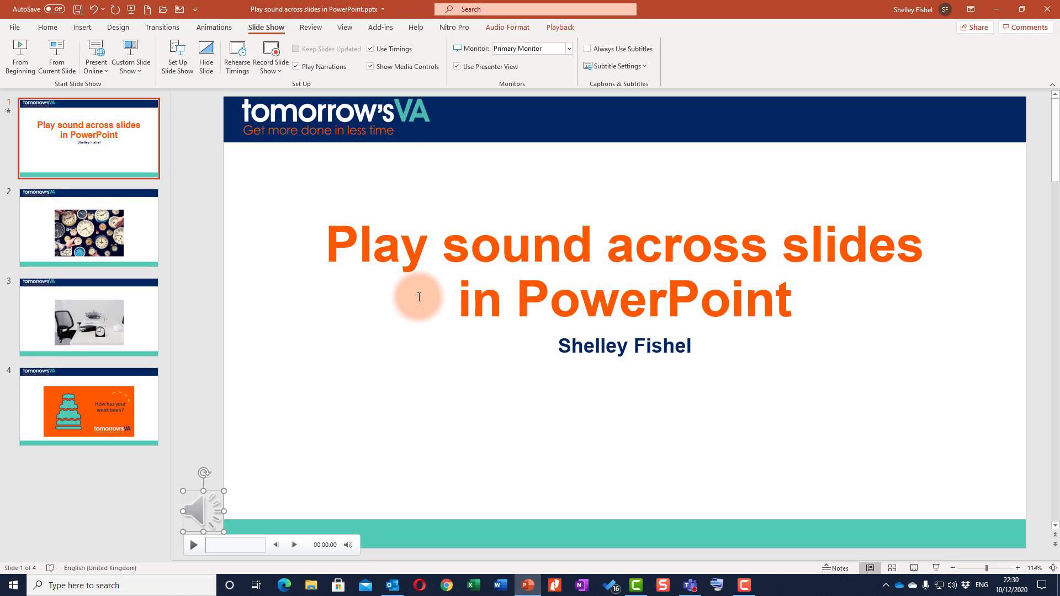
# - Show the title-slide audio's Playback settings, confirming Automatically, Play Across Slides and Loop until Stopped
pyautogui.click(489, 31)
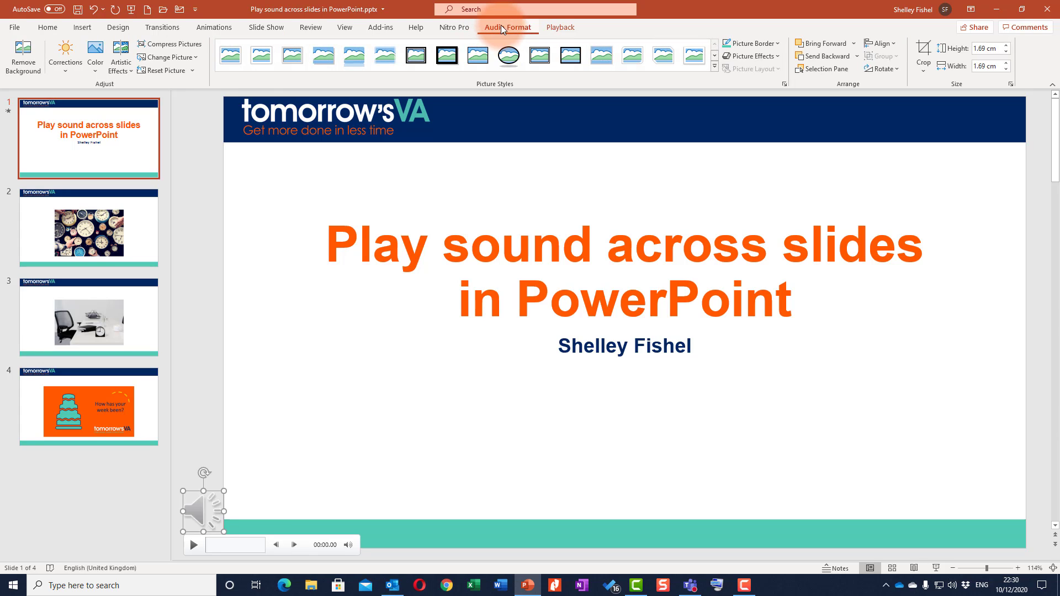
pyautogui.click(560, 27)
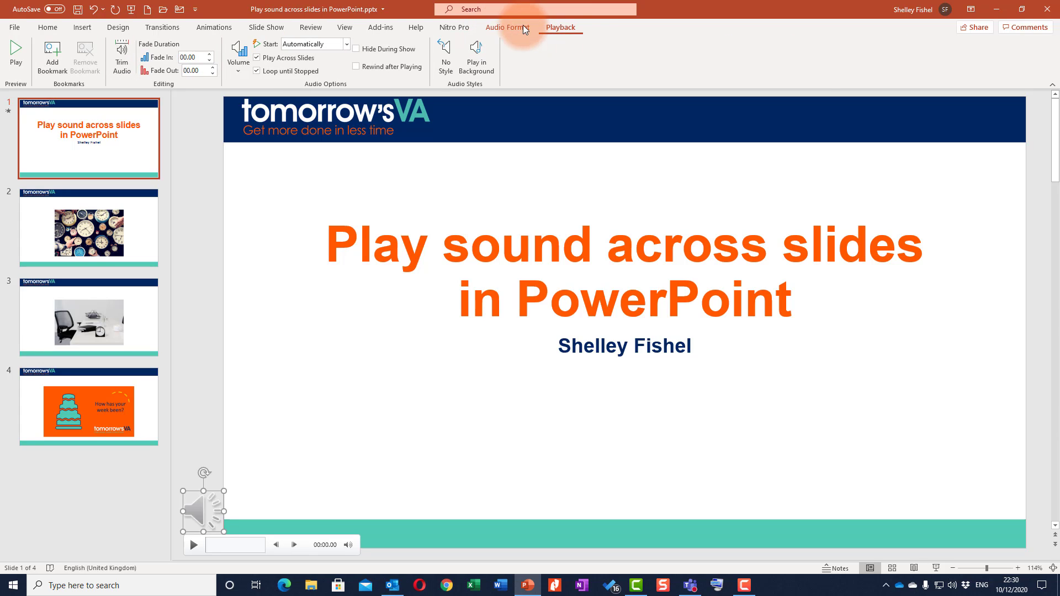